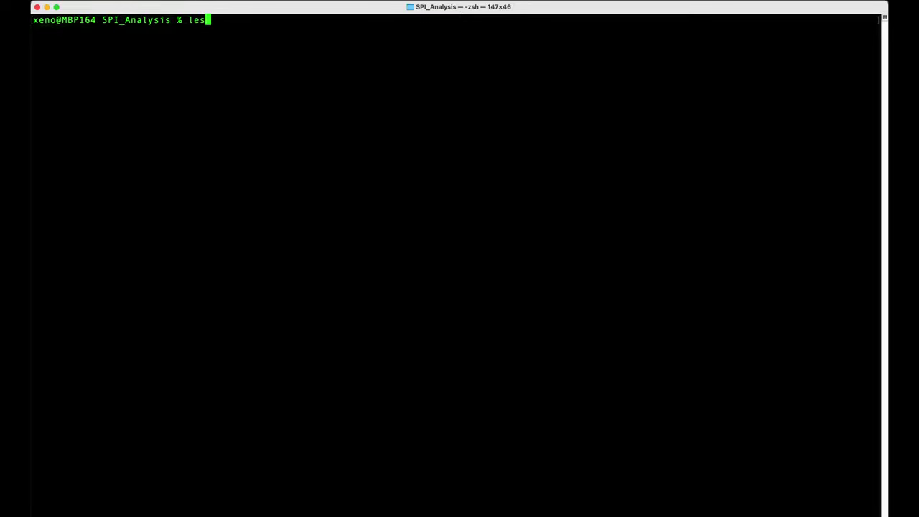
# Step: Page through the raw ExampleData capture CSV with less, marking the 0x03 Read command and 0x10 address
pyautogui.write('s')
pyautogui.write(' Ex')
pyautogui.press('Tab')
pyautogui.write('Saleae_UP^2_Dual_SPI.csv')
pyautogui.press('Return')
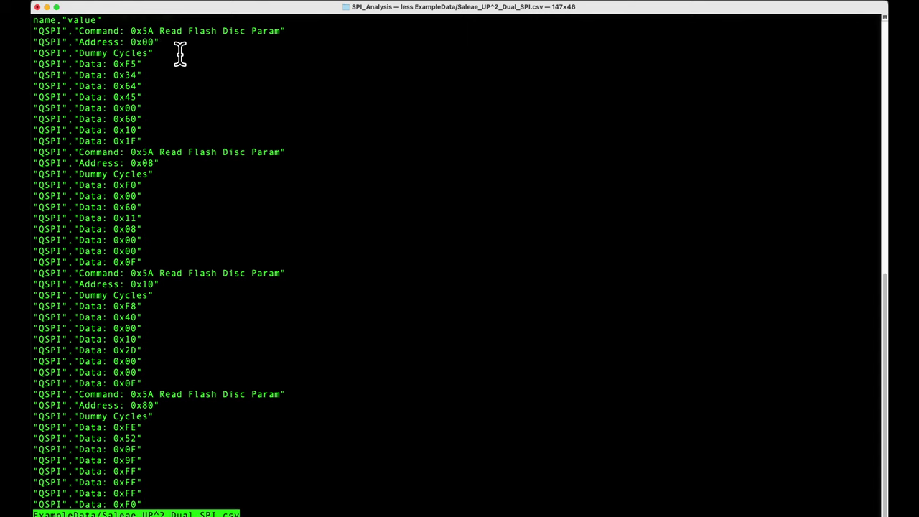
pyautogui.press('space')
pyautogui.press('space')
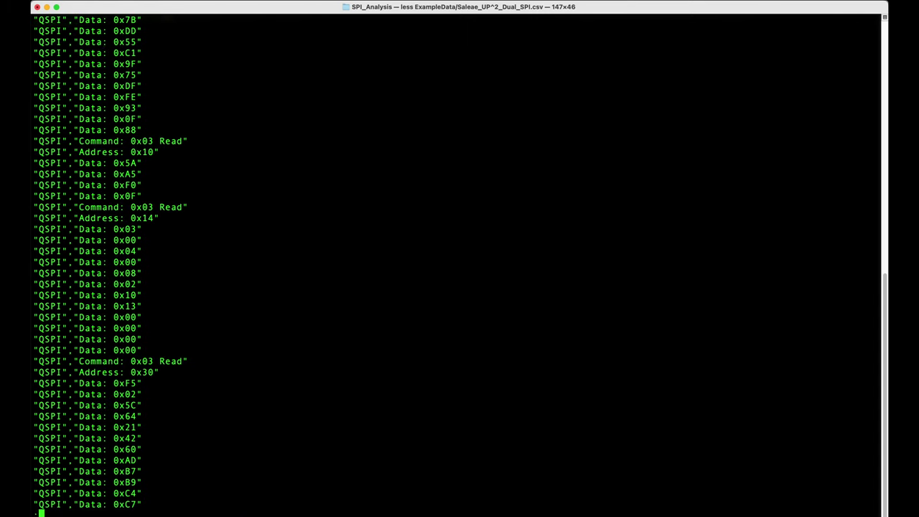
pyautogui.doubleClick(172, 142)
pyautogui.doubleClick(148, 155)
pyautogui.press('space')
pyautogui.press('q')
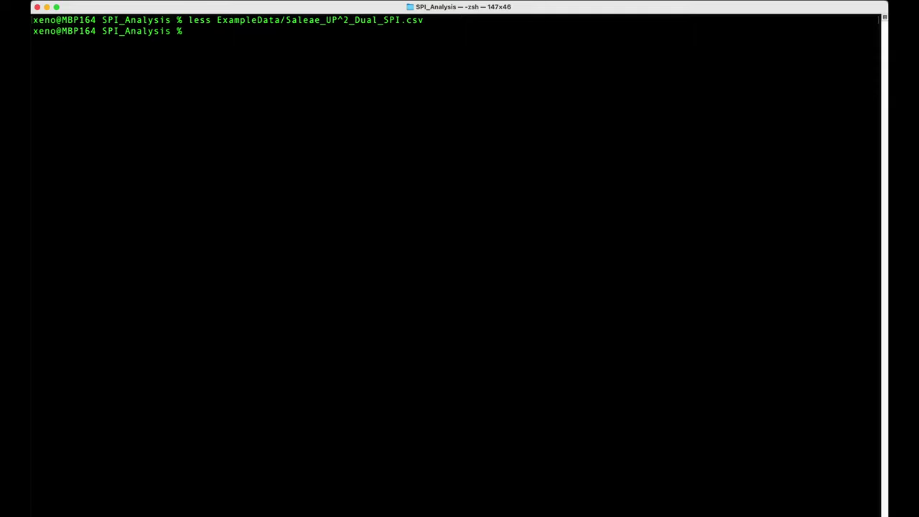
# Step: Run FormatSaleaeQSPIAddressesForGraphing.py dec on Saleae_UP^2_Dual_SPI.csv, writing ExampleData/Processed_Saleae_UP^2_Dual_SPI.csv
pyautogui.write('python3 FormatSaleaeQ')
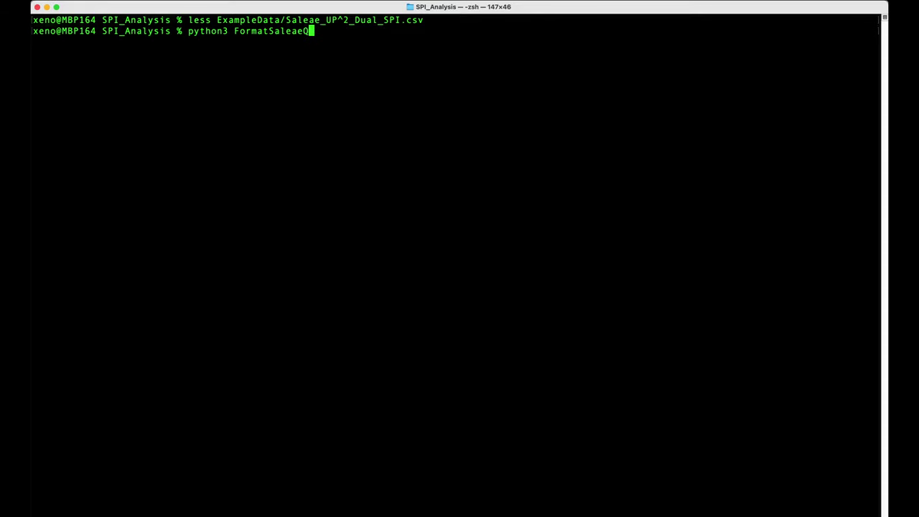
pyautogui.press('Tab')
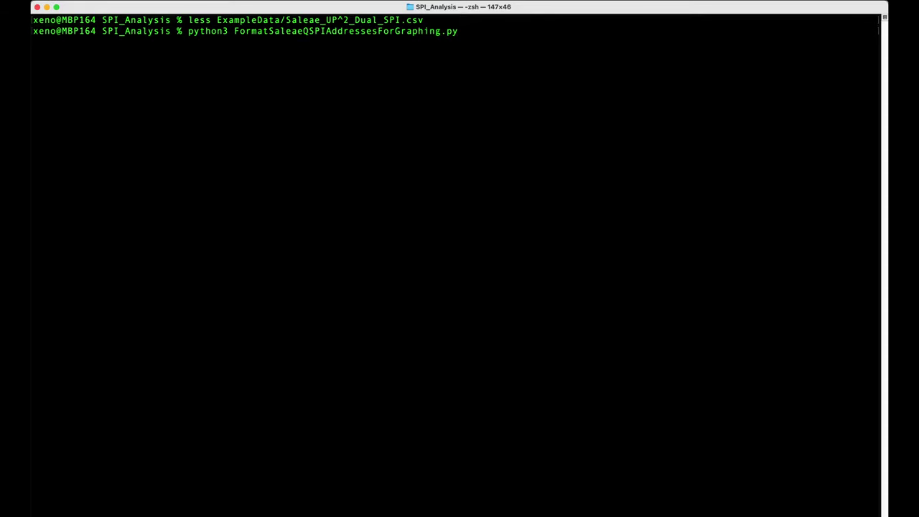
pyautogui.write('dec')
pyautogui.write('Ex')
pyautogui.press('Tab')
pyautogui.write('Saleae_UP^2_Dual_SPI.csv')
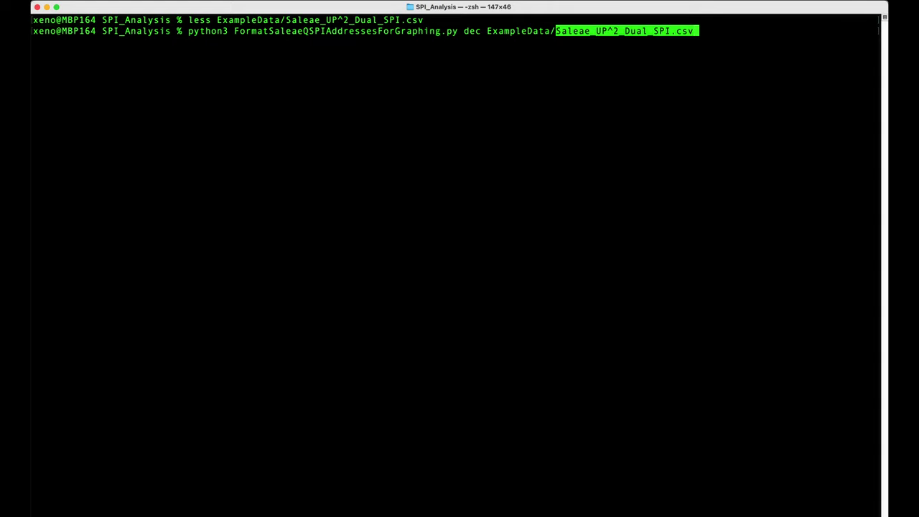
pyautogui.write('> Ex')
pyautogui.press('Tab')
pyautogui.write('Process')
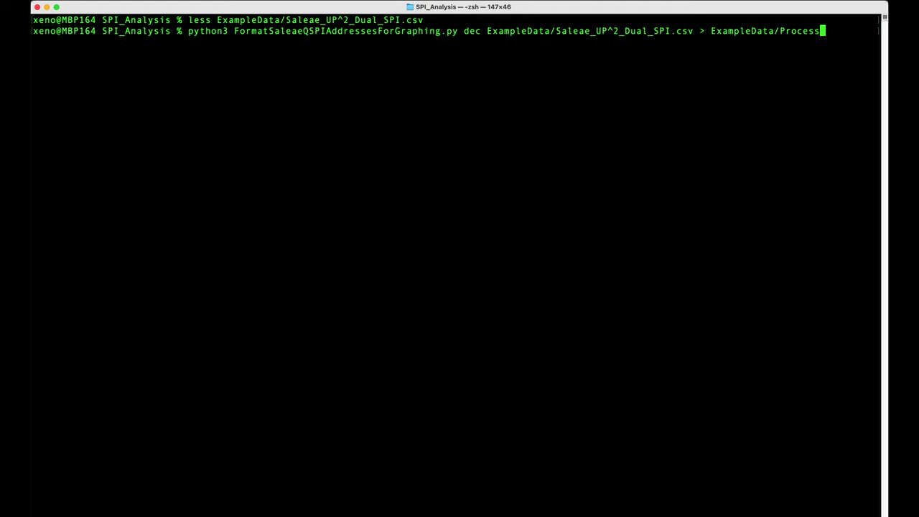
pyautogui.write('ed_')
pyautogui.write('Saleae_UP^2_Dual_SPI.csv')
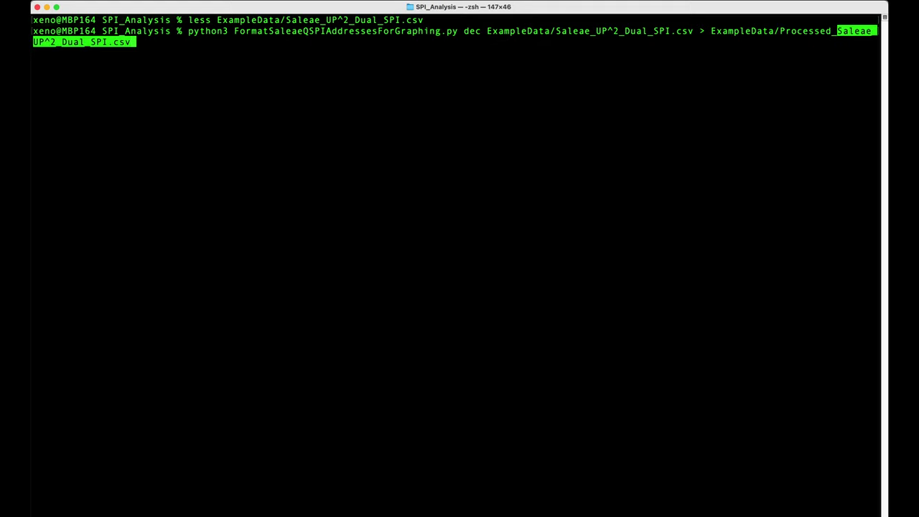
pyautogui.press('Return')
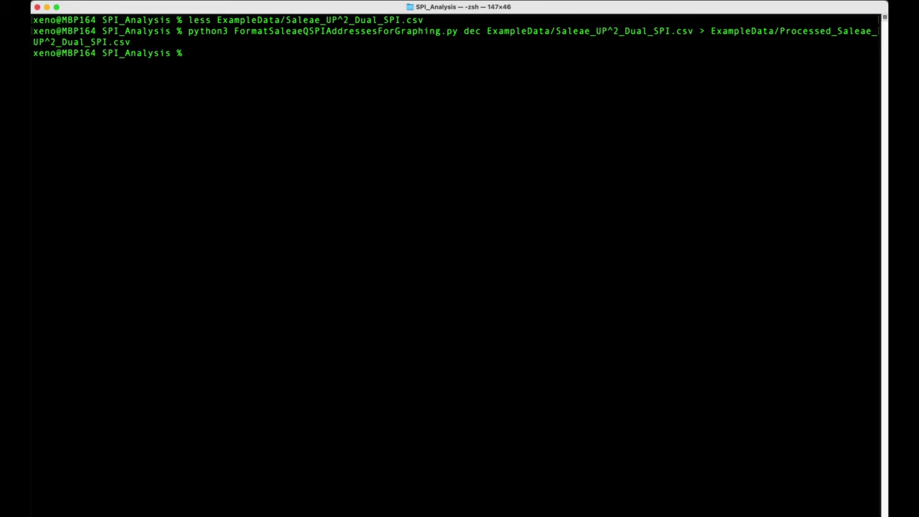
pyautogui.moveTo(137, 46); pyautogui.dragTo(715, 41)
pyautogui.press('super+c')
pyautogui.write('less')
pyautogui.press('super+v')
pyautogui.press('Return')
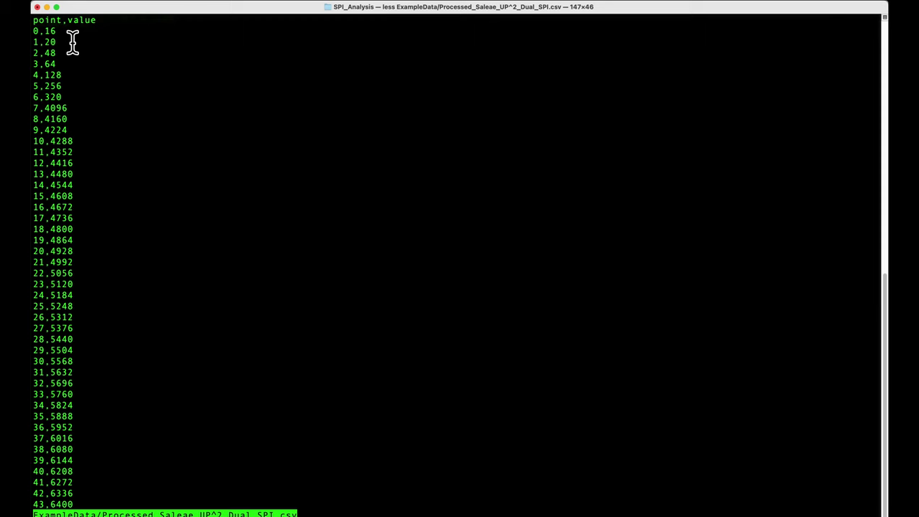
pyautogui.press('q')
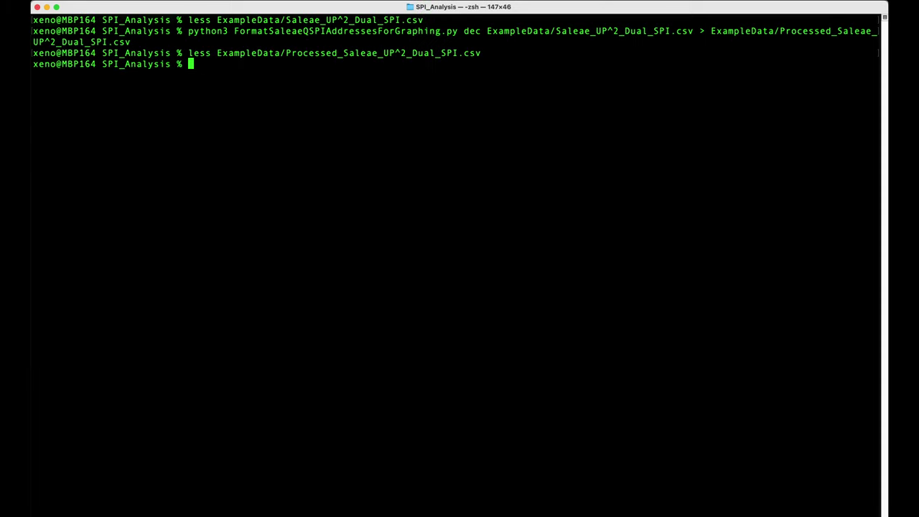
# Step: Switch to ParaView and open Processed_Saleae_UP^2_Dual_SPI.csv with the CSV Reader
pyautogui.press('super+Tab')
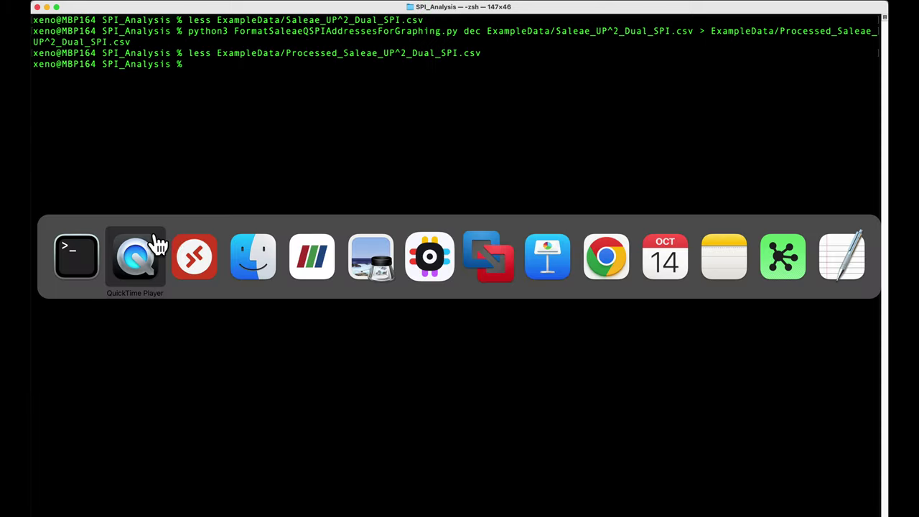
pyautogui.click(328, 273)
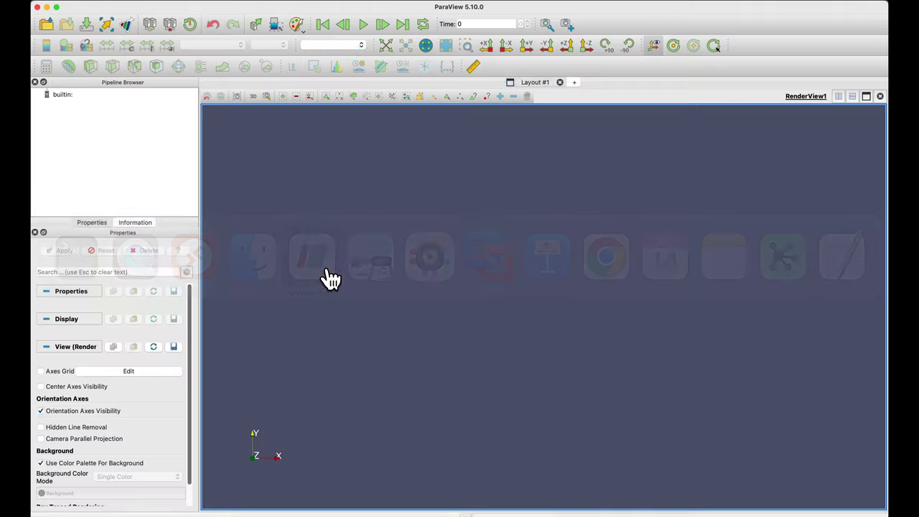
pyautogui.click(47, 27)
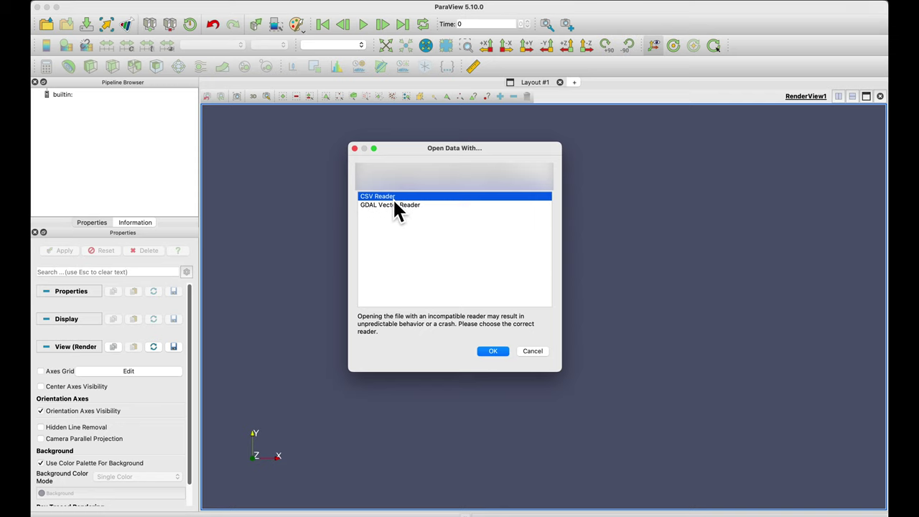
pyautogui.click(493, 353)
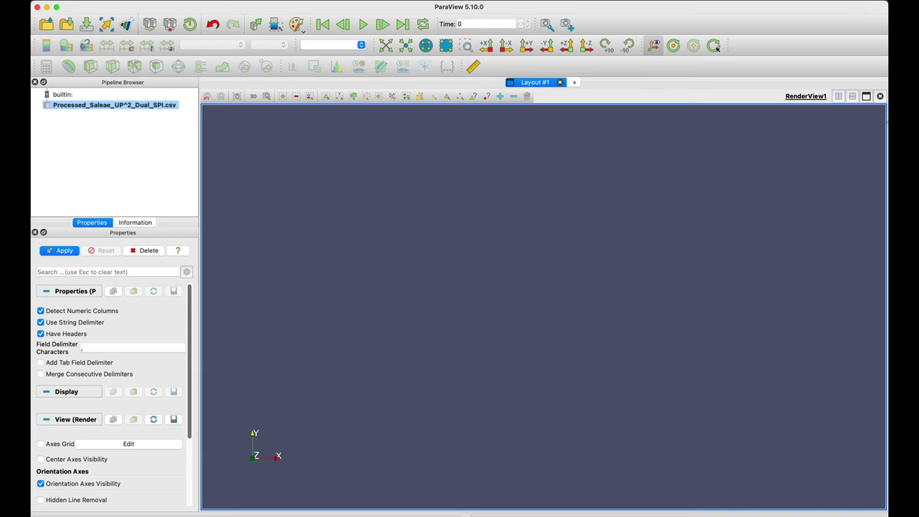
# Step: Replace the empty render view with a Point Chart View and make the processed CSV visible in it
pyautogui.click(880, 95)
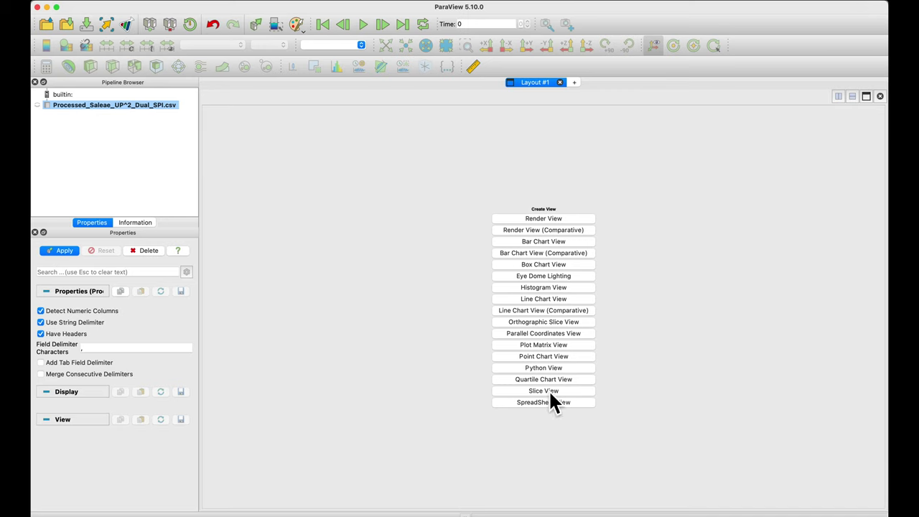
pyautogui.click(578, 359)
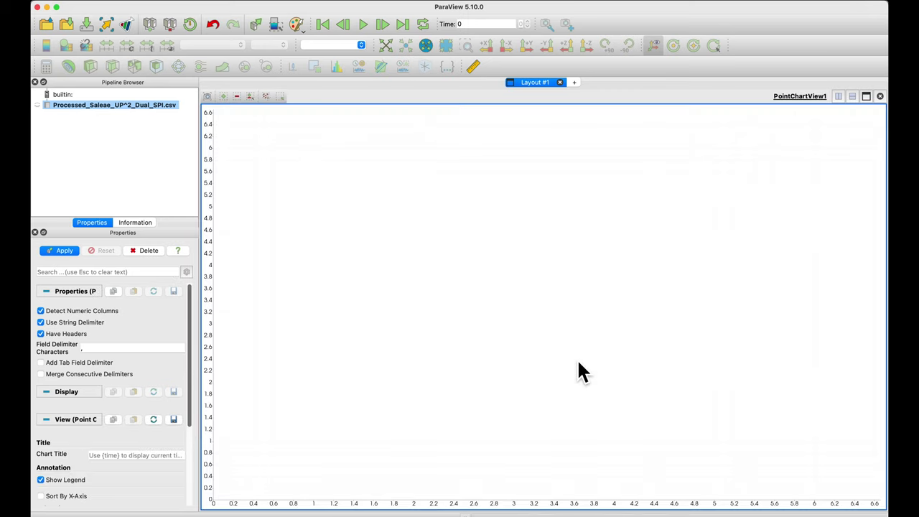
pyautogui.click(38, 106)
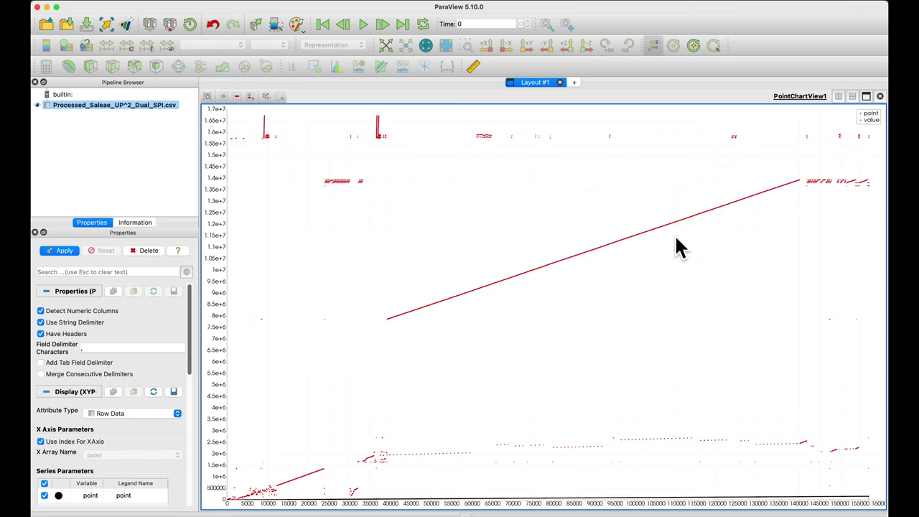
# Step: In the Series Parameters properties, uncheck the point series so only value is plotted
pyautogui.scroll(-1, 141, 361)
pyautogui.scroll(-5, 141, 361)
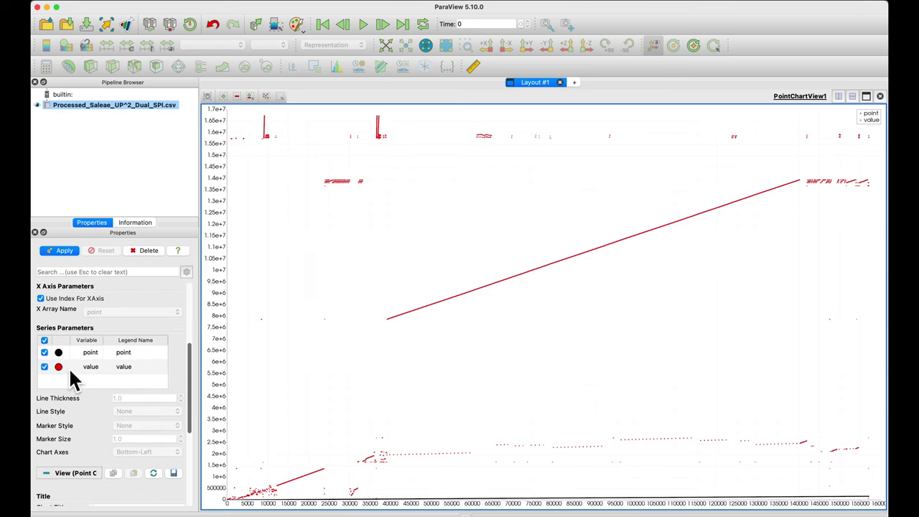
pyautogui.click(44, 351)
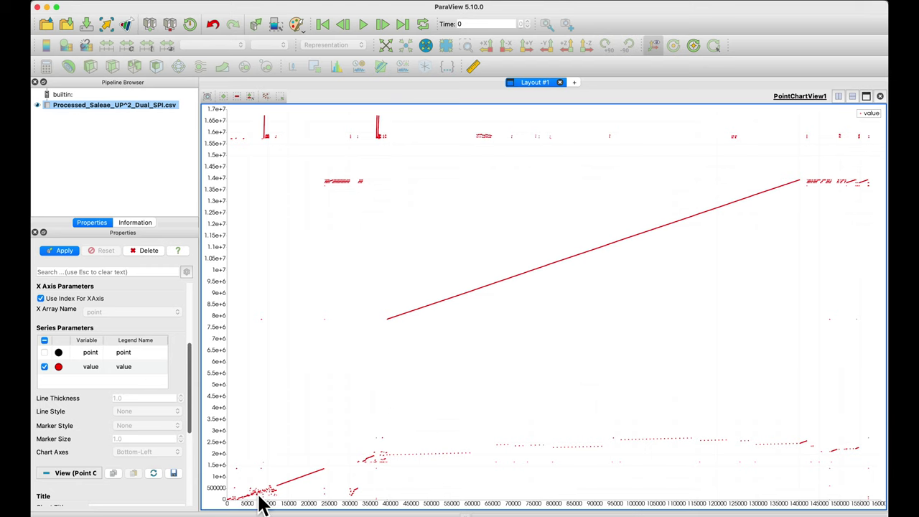
# Step: Zoom and pan around the point chart to survey the address clusters
pyautogui.moveTo(259, 493)
pyautogui.scroll(5, 258, 499)
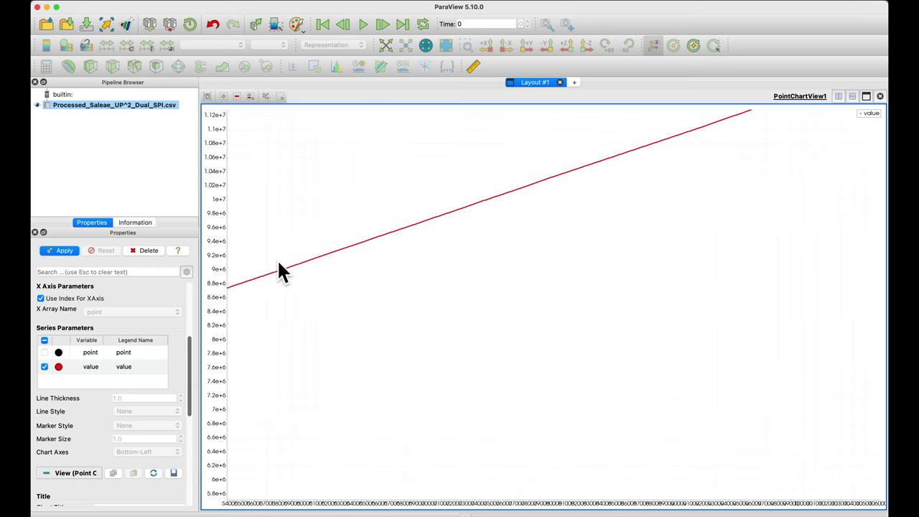
pyautogui.scroll(-3, 283, 264)
pyautogui.scroll(-3, 287, 215)
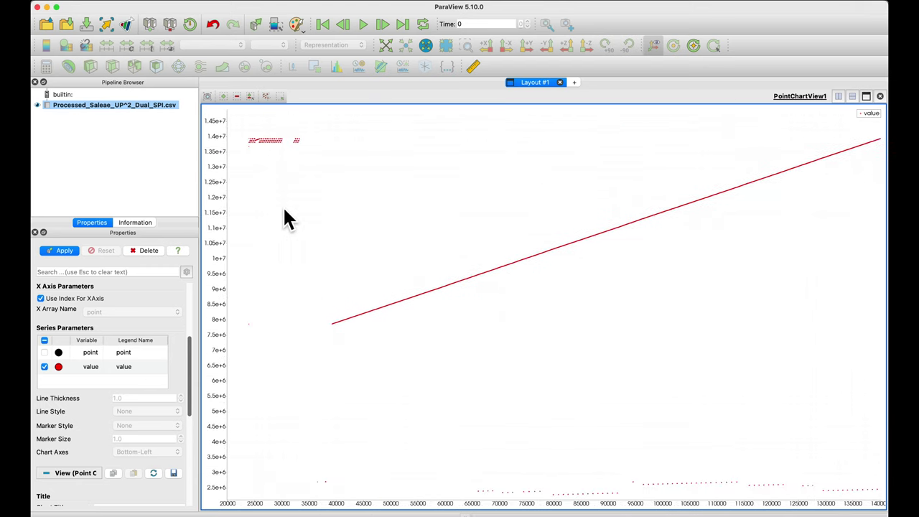
pyautogui.scroll(2, 272, 150)
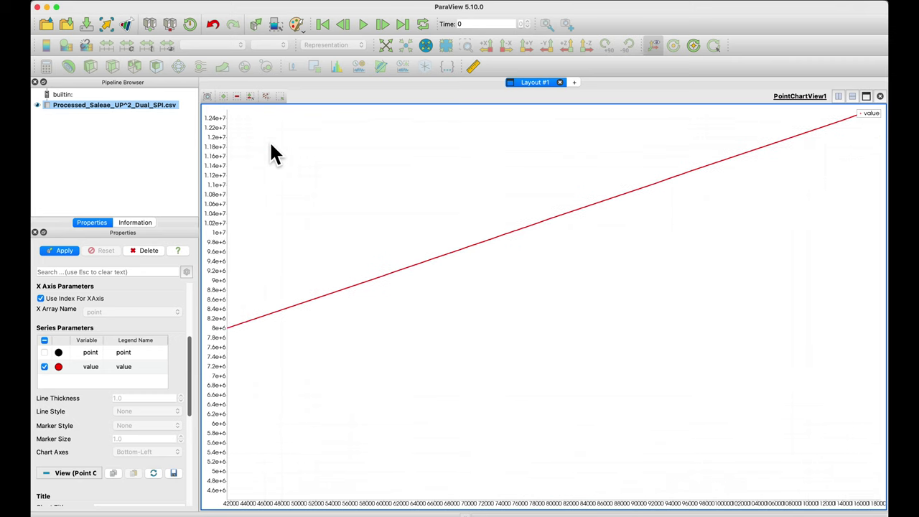
pyautogui.scroll(-2, 271, 151)
pyautogui.moveTo(272, 154); pyautogui.dragTo(512, 316)
pyautogui.scroll(3, 510, 310)
pyautogui.scroll(1, 443, 301)
pyautogui.scroll(-4, 445, 309)
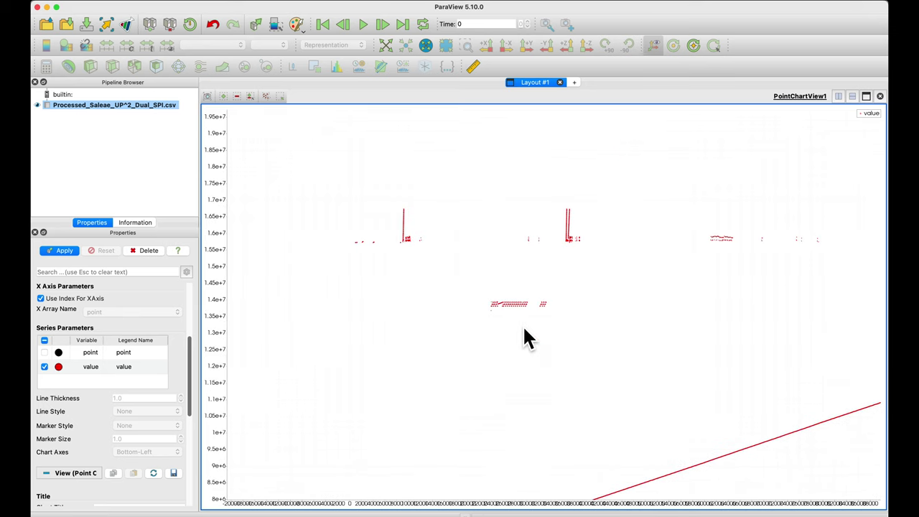
# Step: Box-zoom into the address cluster around 1.38e7, then zoom well back out
pyautogui.moveTo(523, 324); pyautogui.dragTo(718, 228, button='right')
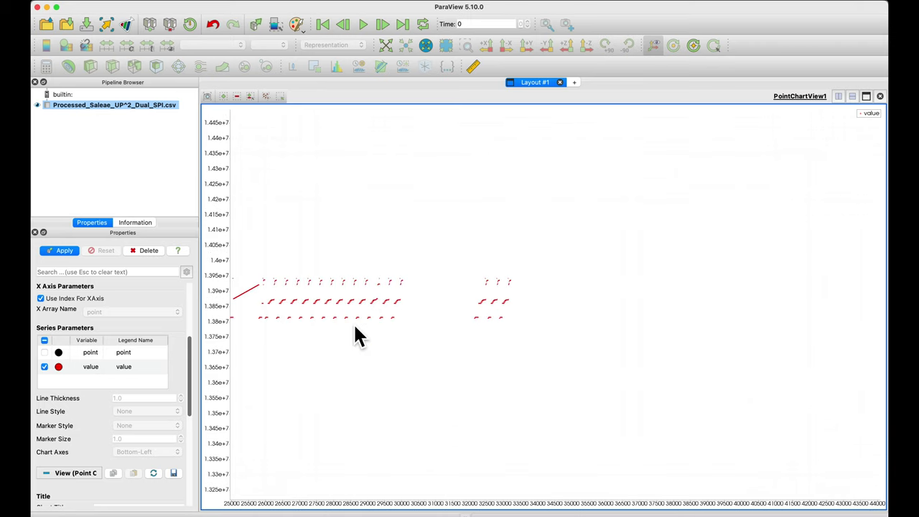
pyautogui.moveTo(353, 323); pyautogui.dragTo(468, 353, button='right')
pyautogui.scroll(-4, 445, 345)
pyautogui.scroll(-8, 419, 328)
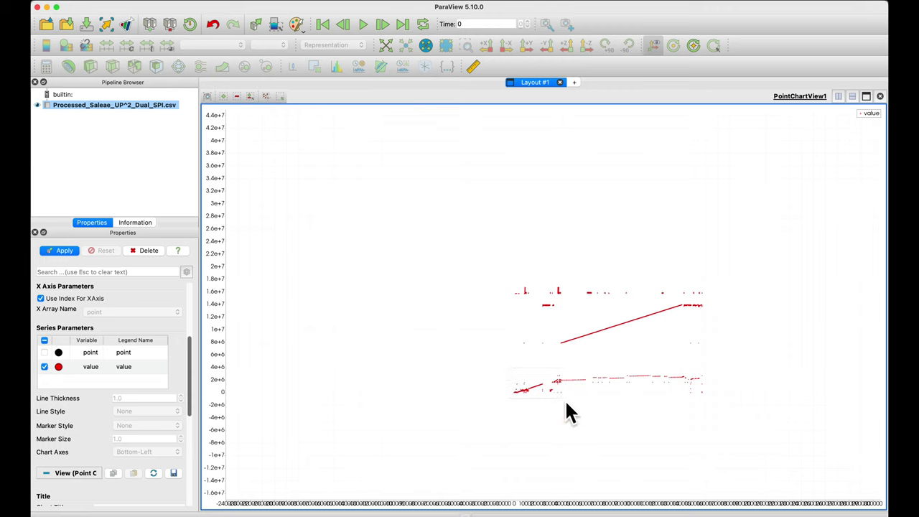
# Step: Box-zoom into the low addresses over the first samples, around sample 5000, then partly zoom out
pyautogui.moveTo(565, 399); pyautogui.dragTo(565, 400)
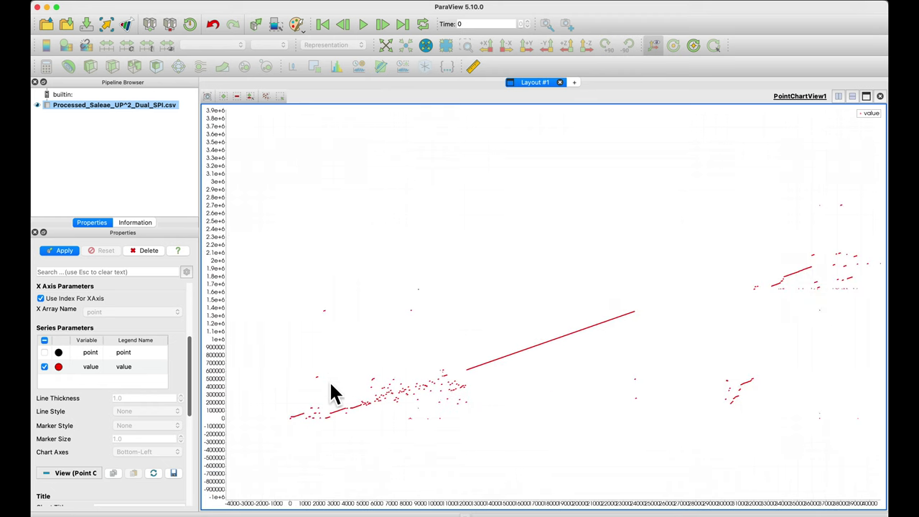
pyautogui.moveTo(373, 420); pyautogui.dragTo(381, 429)
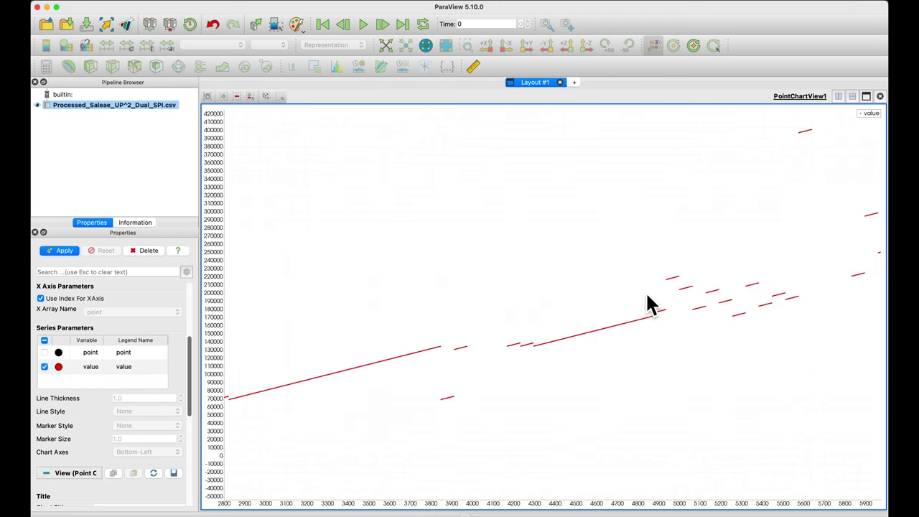
pyautogui.scroll(-3, 648, 300)
pyautogui.moveTo(633, 286); pyautogui.dragTo(658, 304)
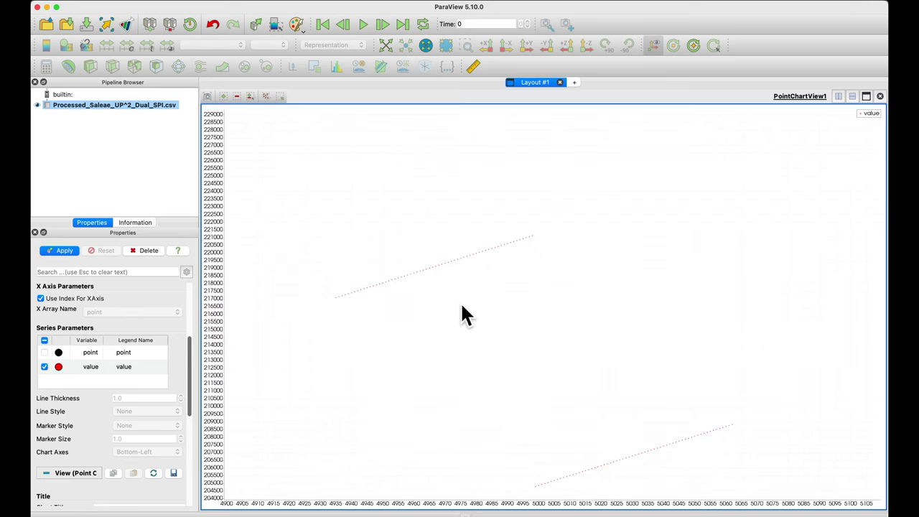
pyautogui.scroll(-5, 461, 306)
pyautogui.scroll(-8, 461, 305)
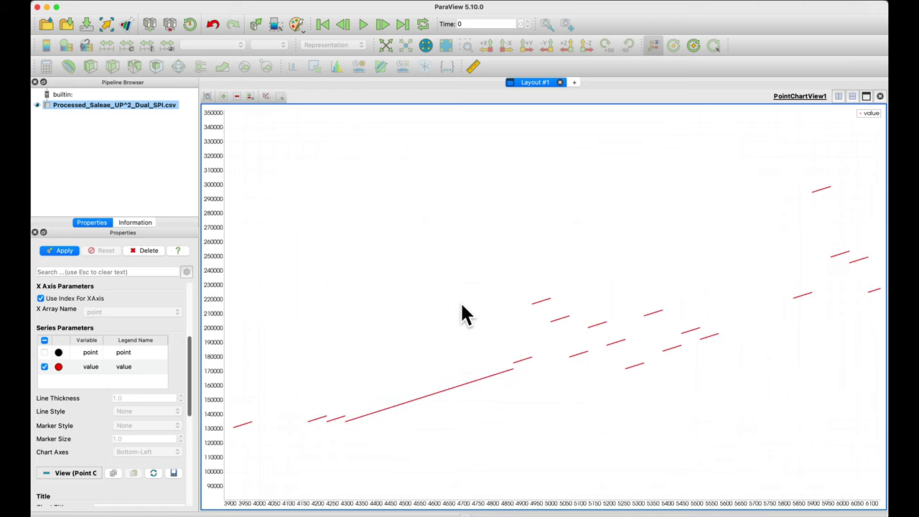
# Step: Reset the chart camera to show the full address range up to 1.7e+7
pyautogui.click(385, 45)
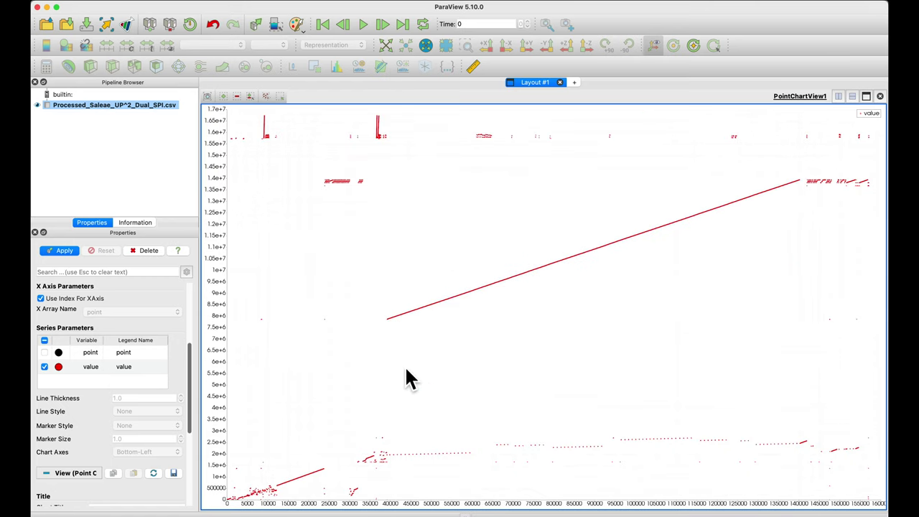